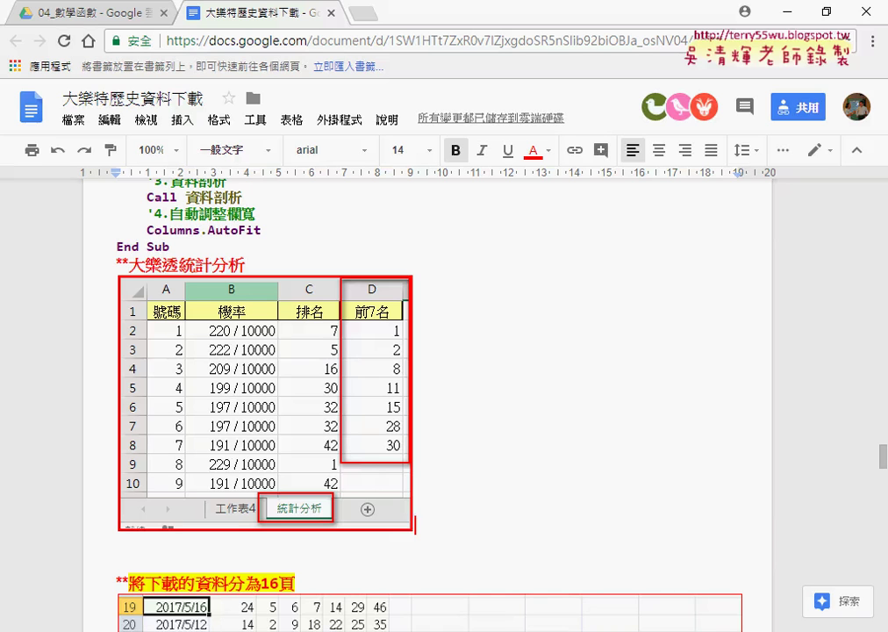
Bring the 05檢視參照函數 folder window forward from its taskbar preview
mouse_move(443, 631)
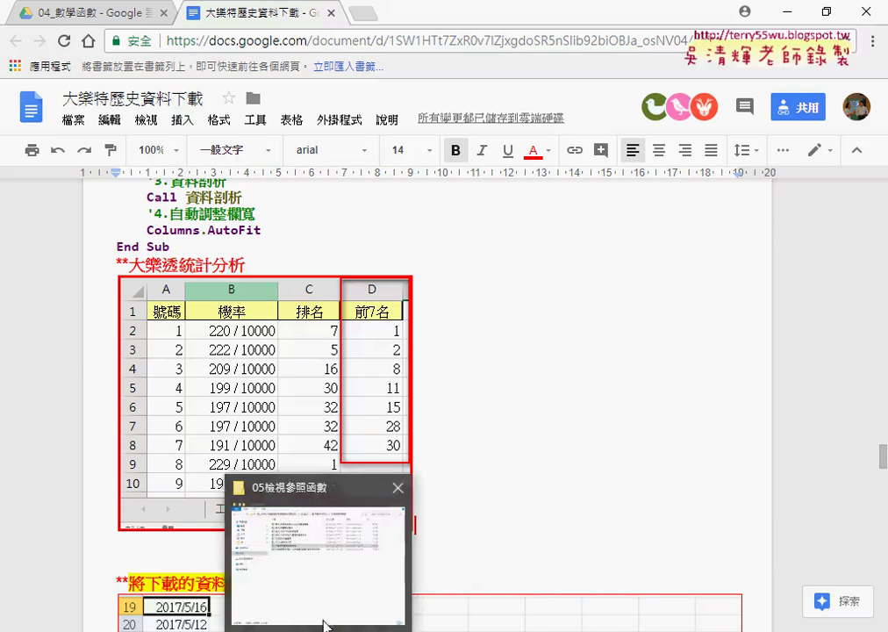
click(316, 631)
Open the 05檢視與參照函數練習 workbook on its LOOKUP sheet and mark the table and lookup areas
double_click(358, 328)
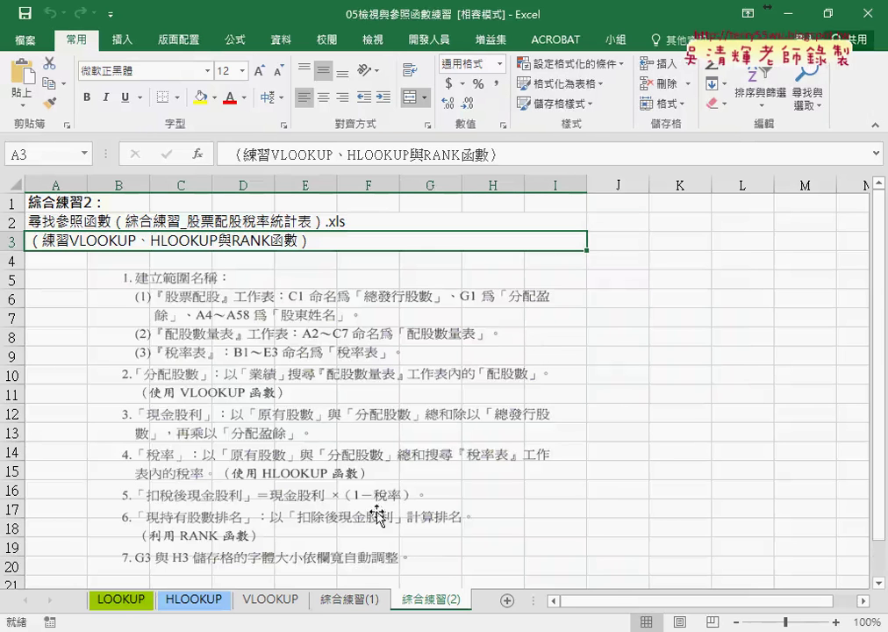
click(121, 604)
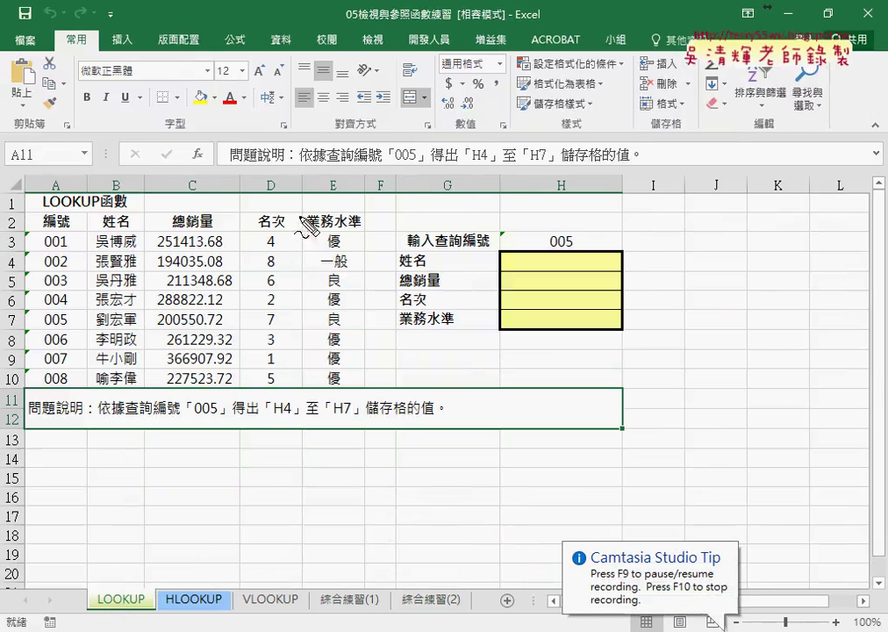
drag(379, 176, 381, 437)
mouse_move(379, 191)
mouse_down()
mouse_move(319, 196)
mouse_move(330, 211)
mouse_up()
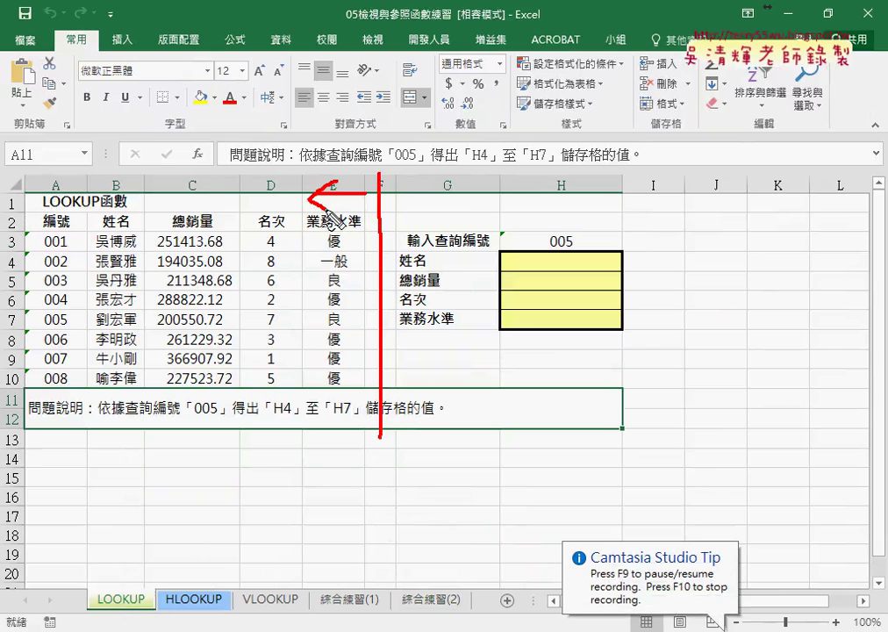
mouse_move(380, 191)
mouse_down()
mouse_move(425, 191)
mouse_move(413, 202)
mouse_up()
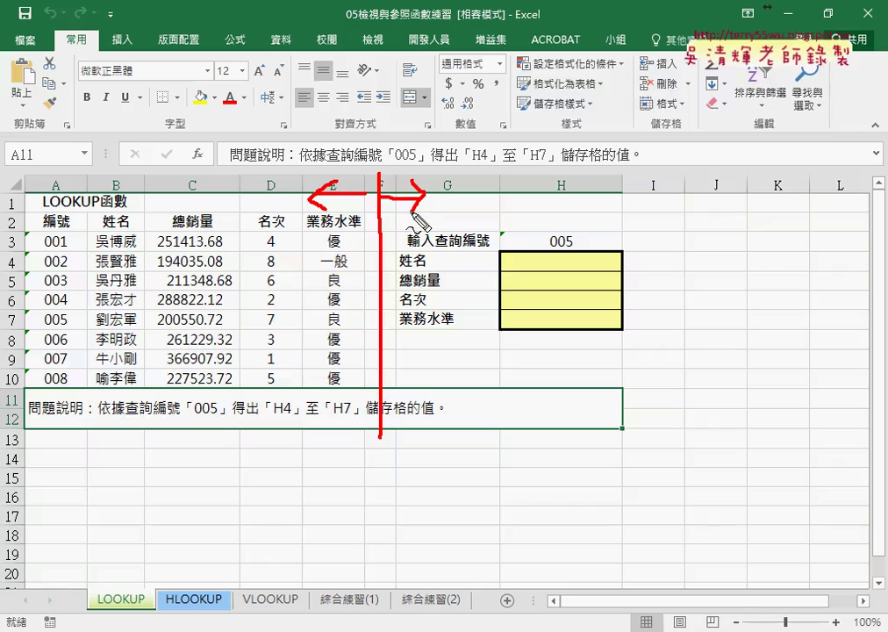
Annotate lookup ID 005 in H3, its table row, and the H4:H7 result cells
drag(569, 231, 572, 253)
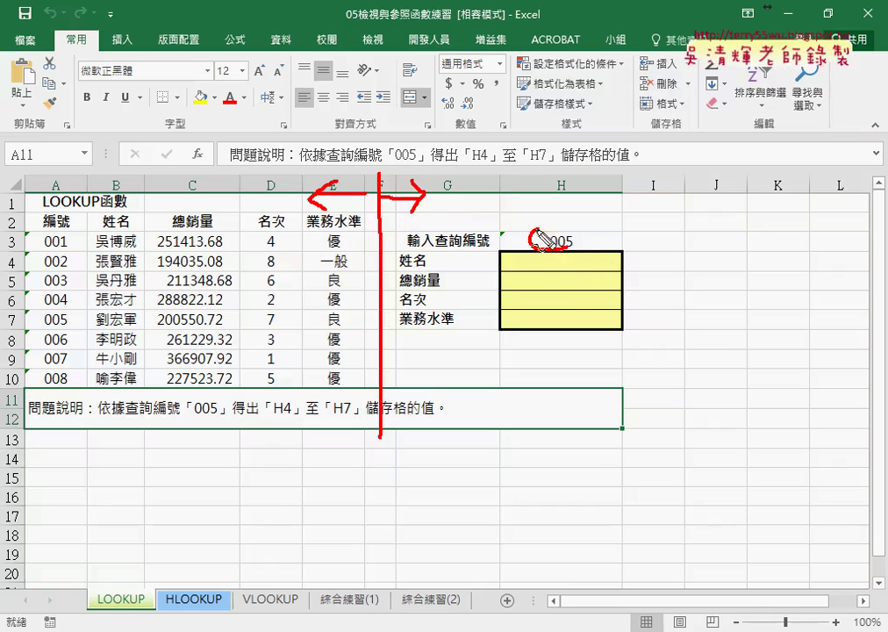
mouse_move(31, 338)
mouse_down()
mouse_move(180, 307)
mouse_move(36, 343)
mouse_up()
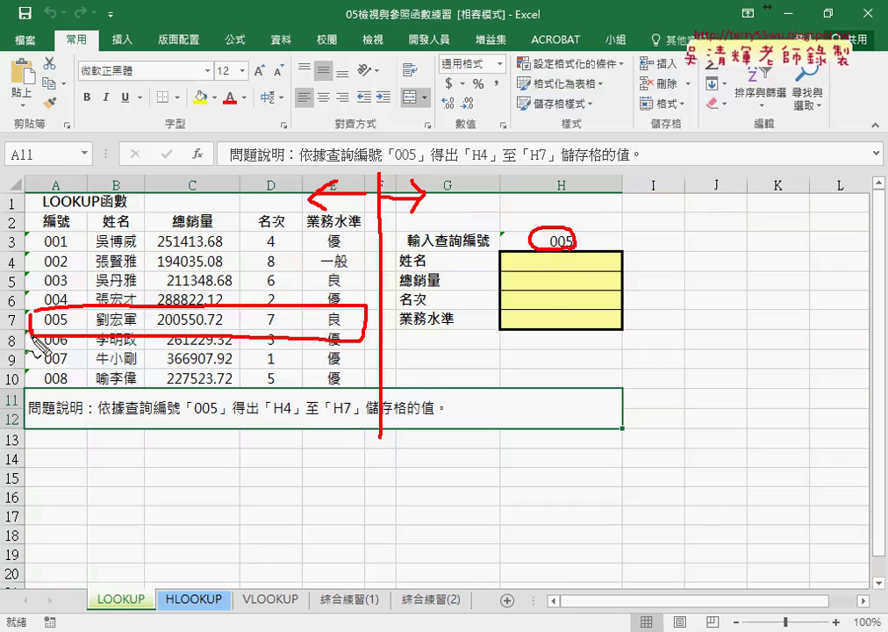
drag(489, 252, 490, 321)
mouse_move(496, 253)
mouse_down()
mouse_move(562, 249)
mouse_move(622, 307)
mouse_move(527, 332)
mouse_move(484, 329)
mouse_up()
drag(325, 311, 462, 283)
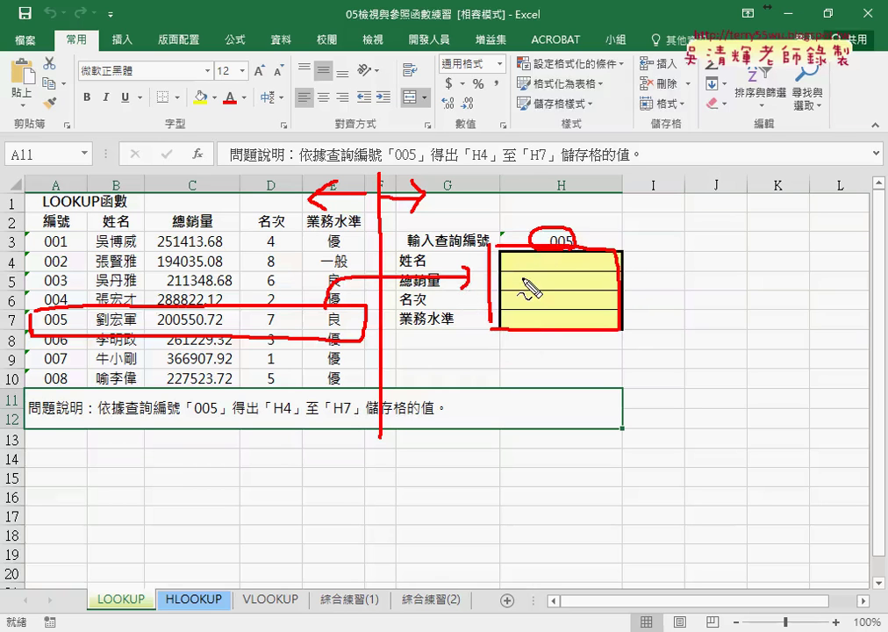
mouse_move(562, 274)
mouse_down()
mouse_move(590, 283)
mouse_move(569, 322)
mouse_up()
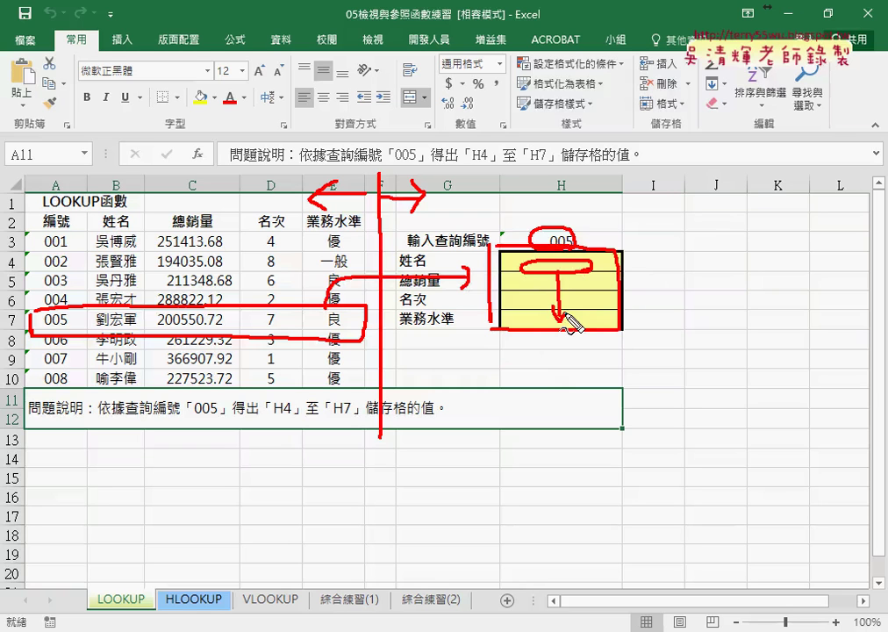
drag(567, 233, 579, 254)
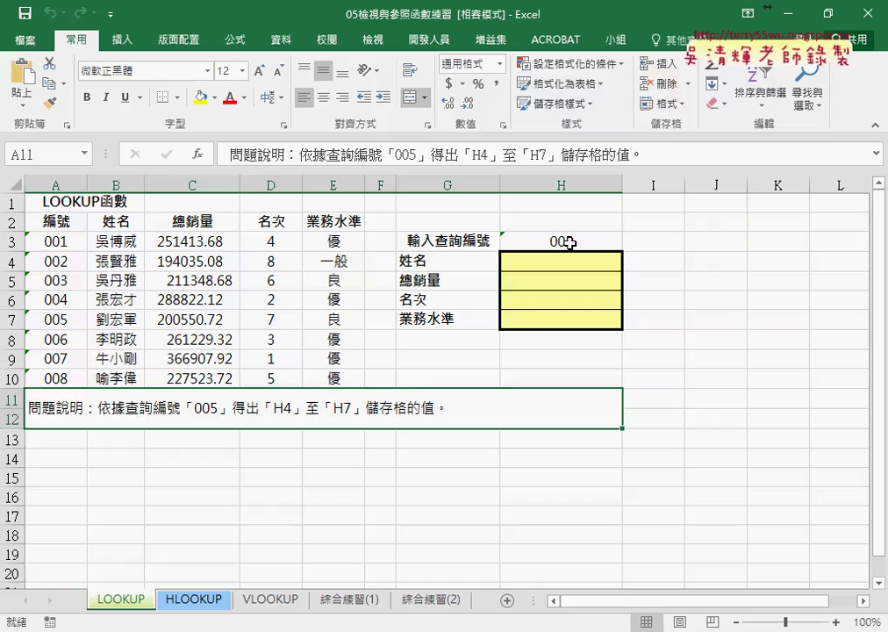
Select result cell H4 and open Insert Function filtered to the 檢視與參照 category
click(568, 242)
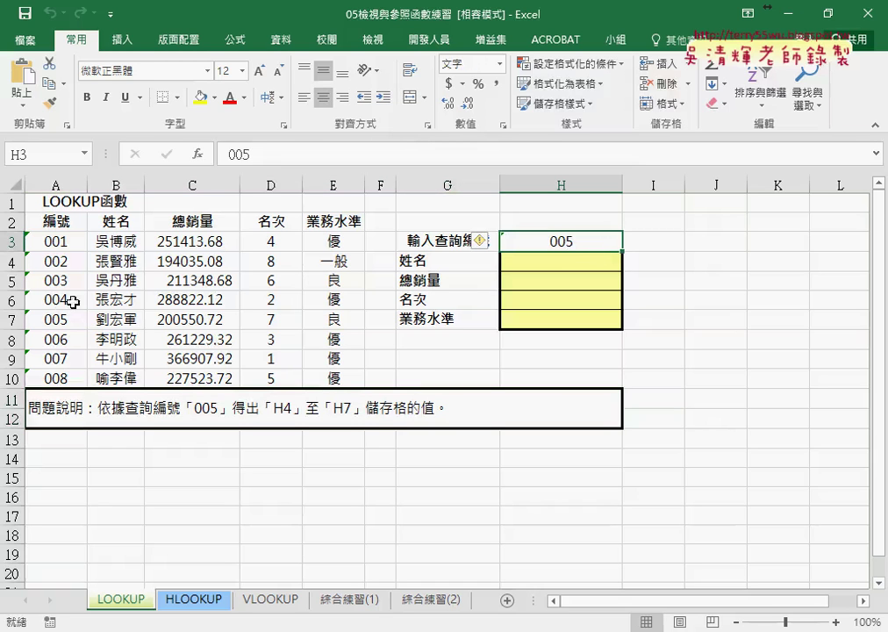
drag(109, 299, 362, 304)
click(617, 262)
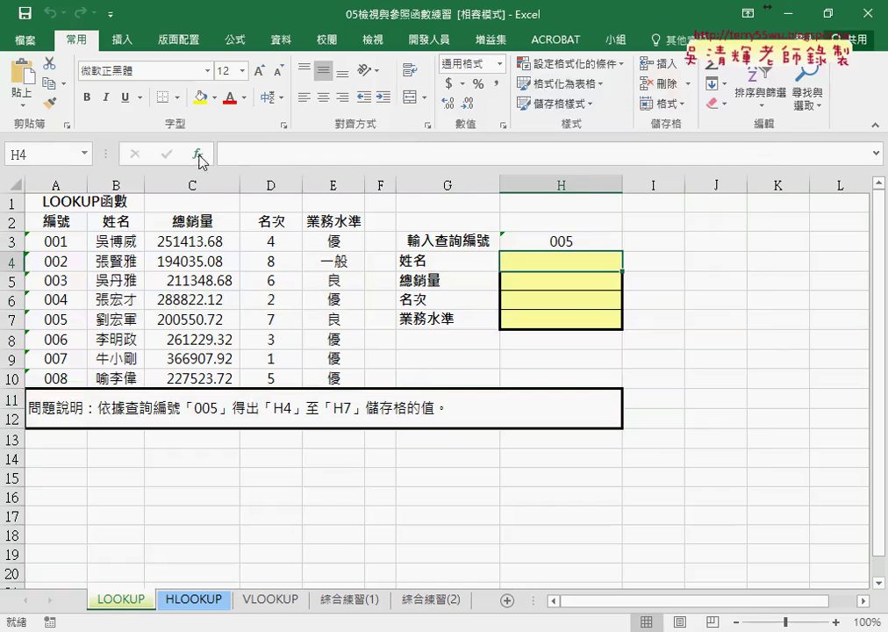
click(197, 154)
click(561, 215)
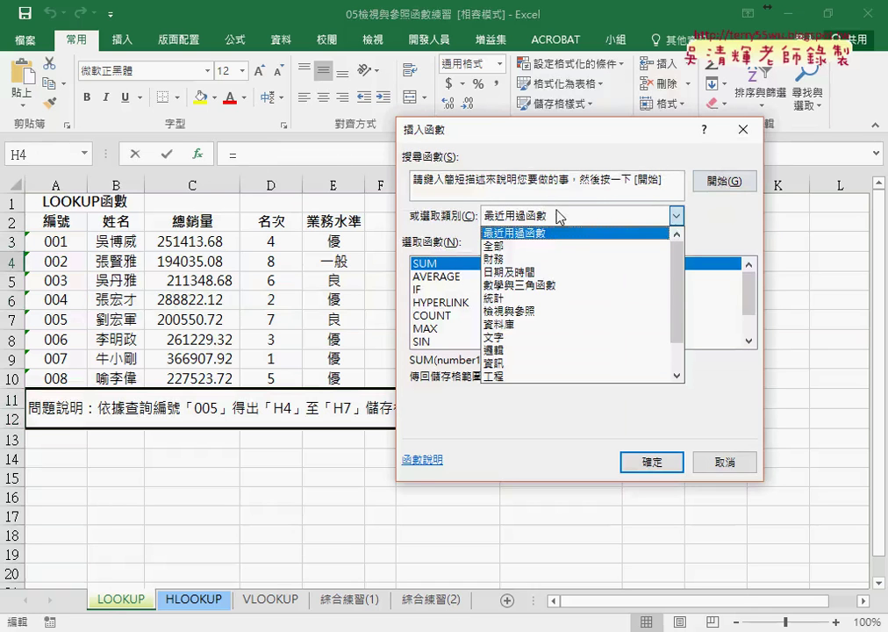
click(560, 312)
Compare the INDEX, INDIRECT, LOOKUP, MATCH and OFFSET descriptions, then pick VLOOKUP
drag(751, 281, 752, 310)
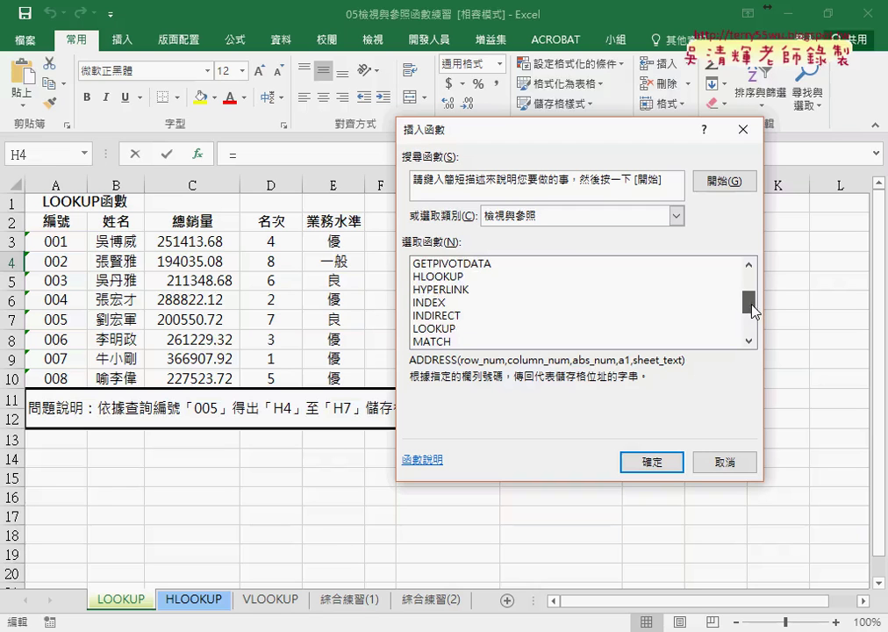
click(450, 303)
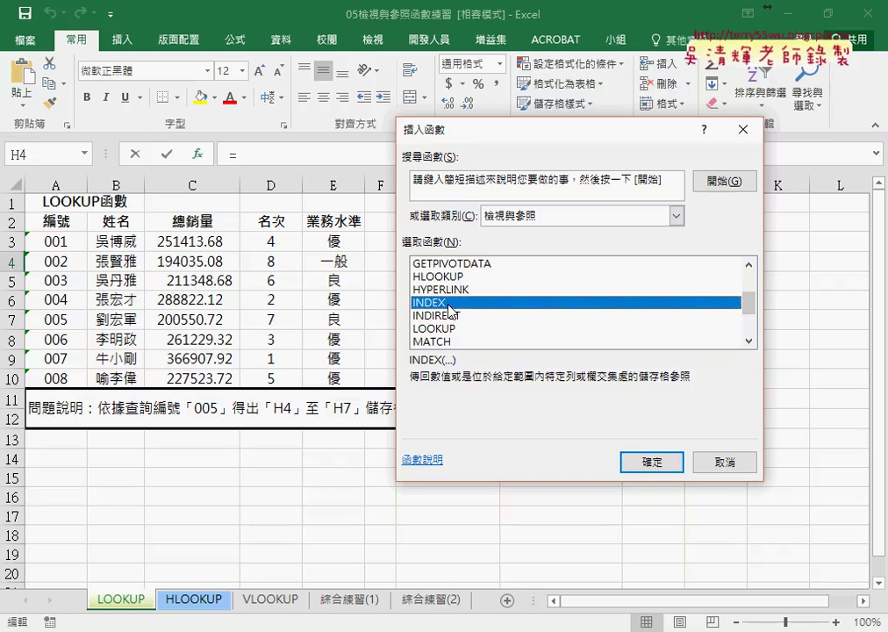
click(448, 317)
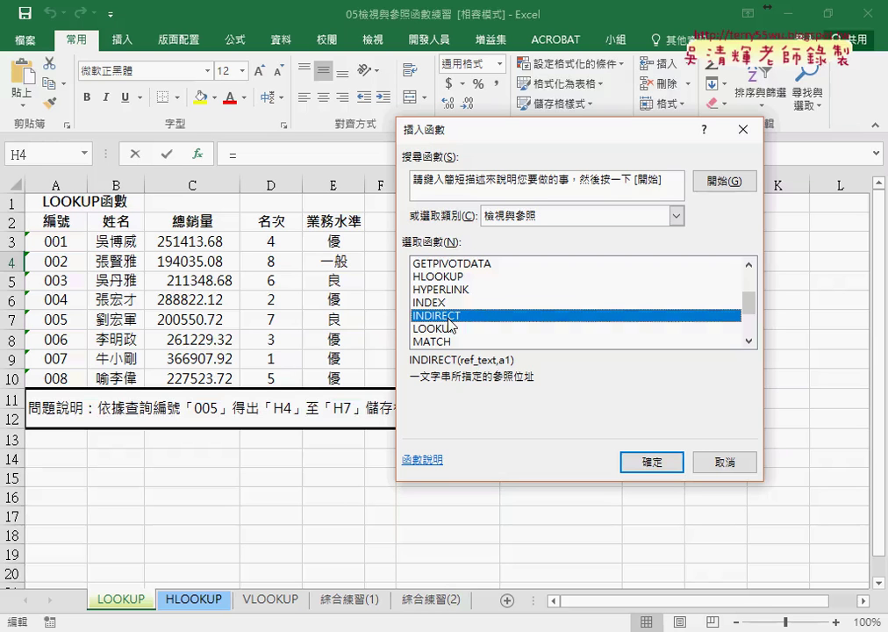
click(452, 329)
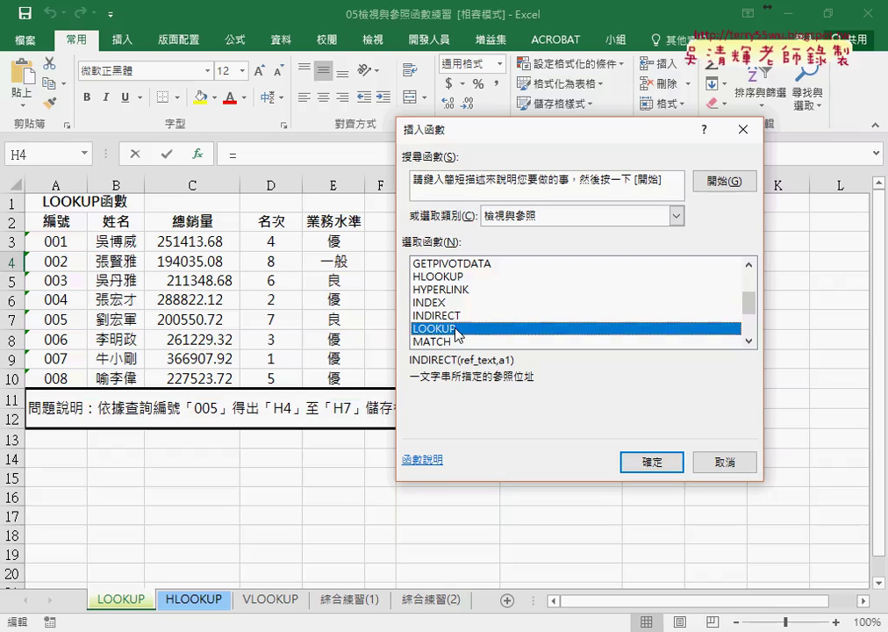
click(462, 343)
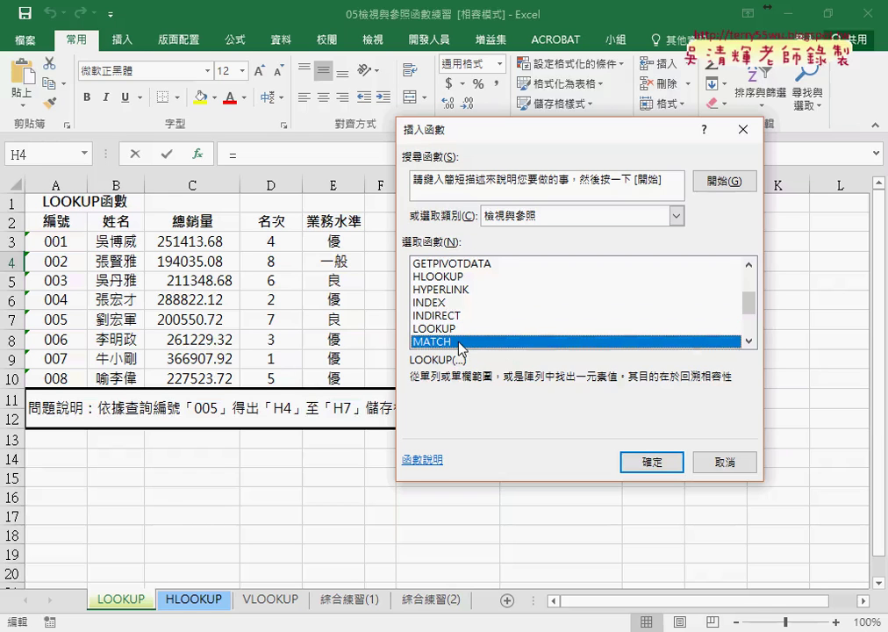
click(750, 341)
click(750, 341)
click(750, 340)
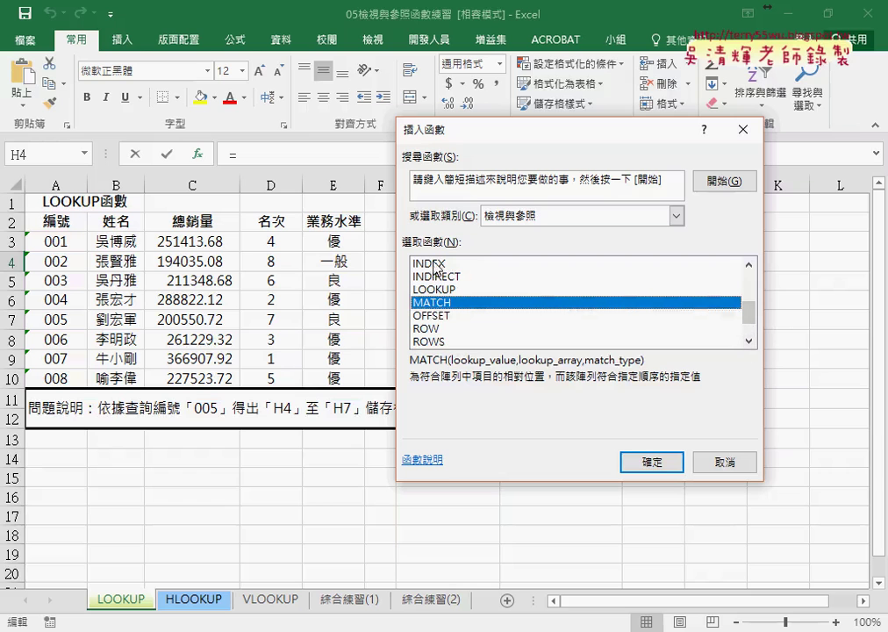
click(439, 316)
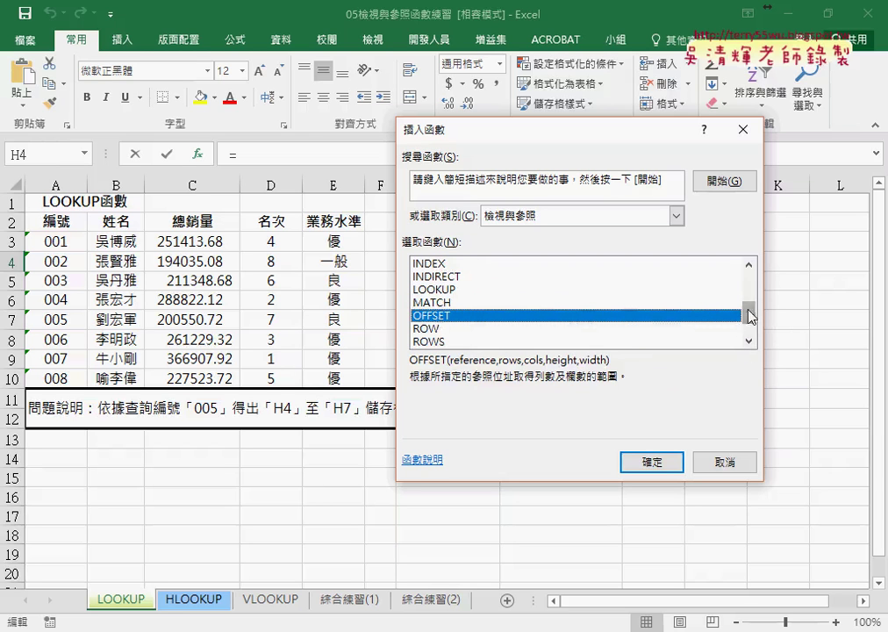
drag(749, 314, 750, 324)
click(443, 343)
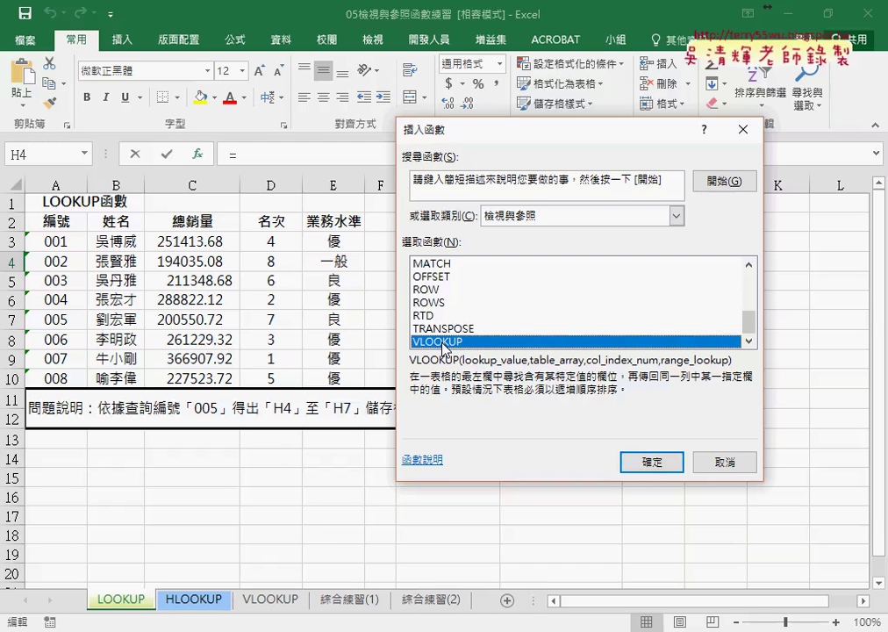
Set VLOOKUP's lookup value to H3 and its table array to A3:E10
click(646, 470)
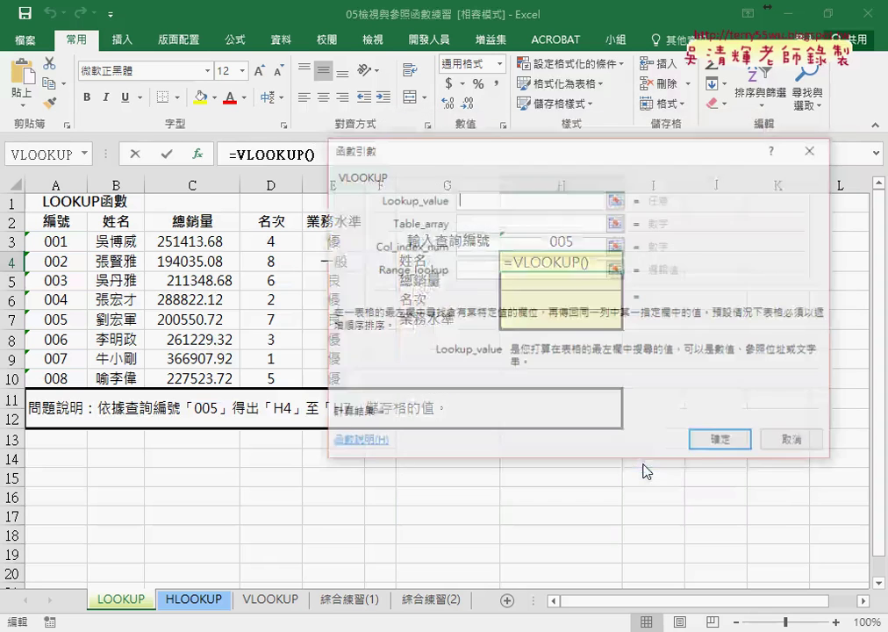
drag(546, 154, 569, 328)
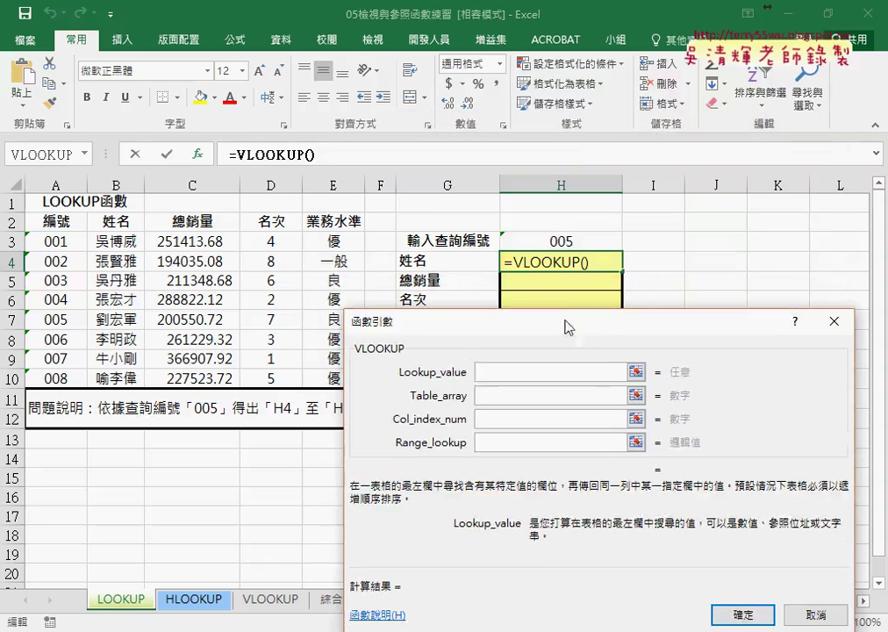
click(566, 235)
click(487, 397)
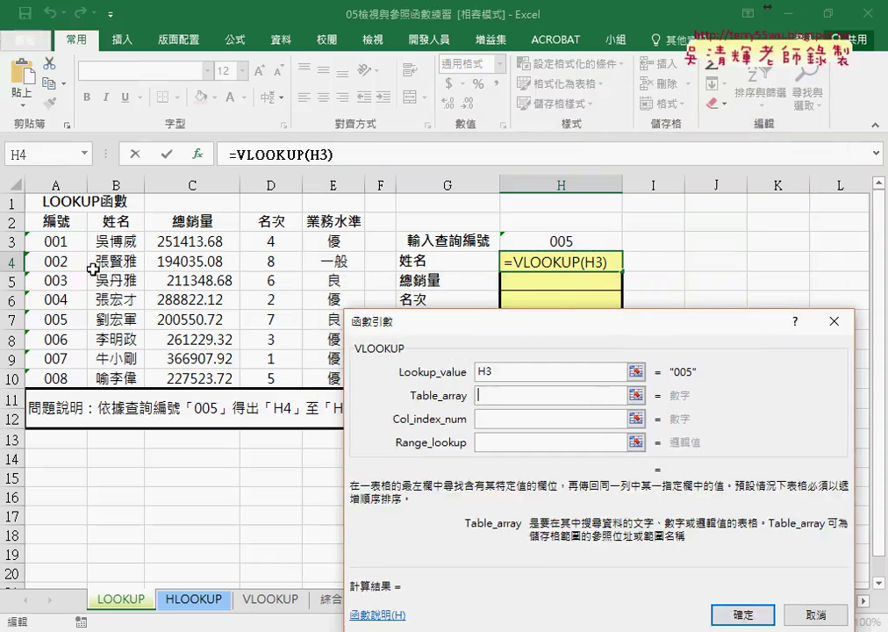
drag(68, 242, 338, 384)
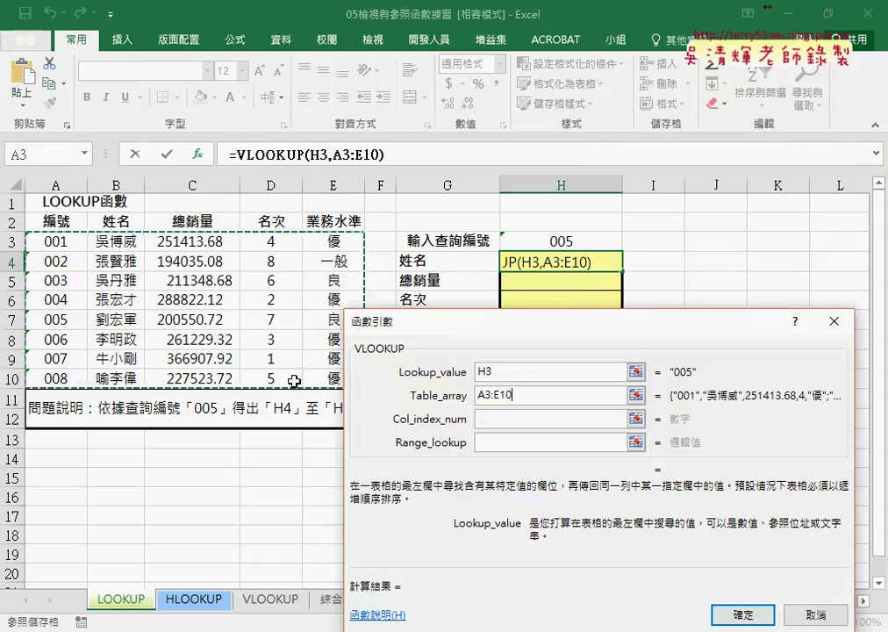
Set column index 2 and range lookup 0, then confirm the formula in H4
click(487, 420)
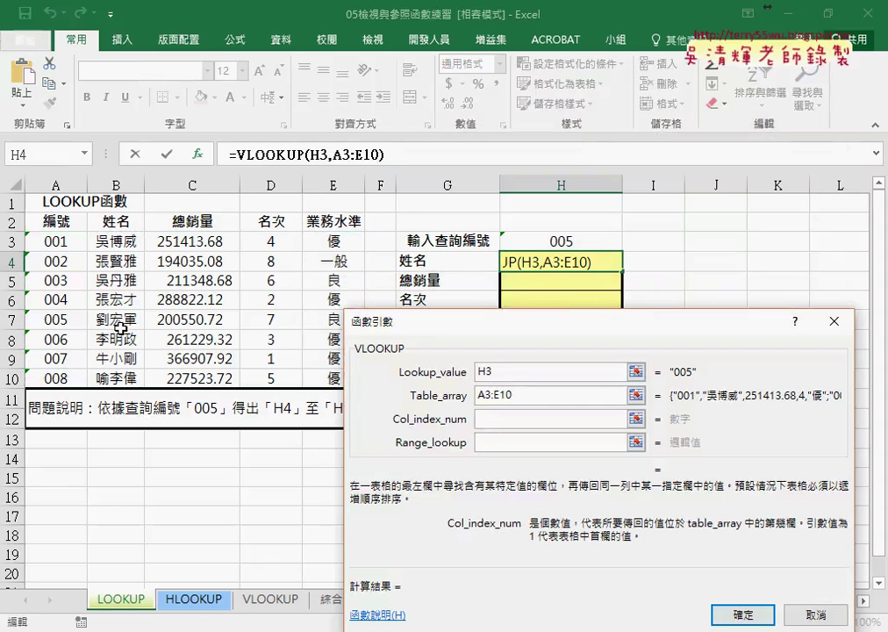
text(2)
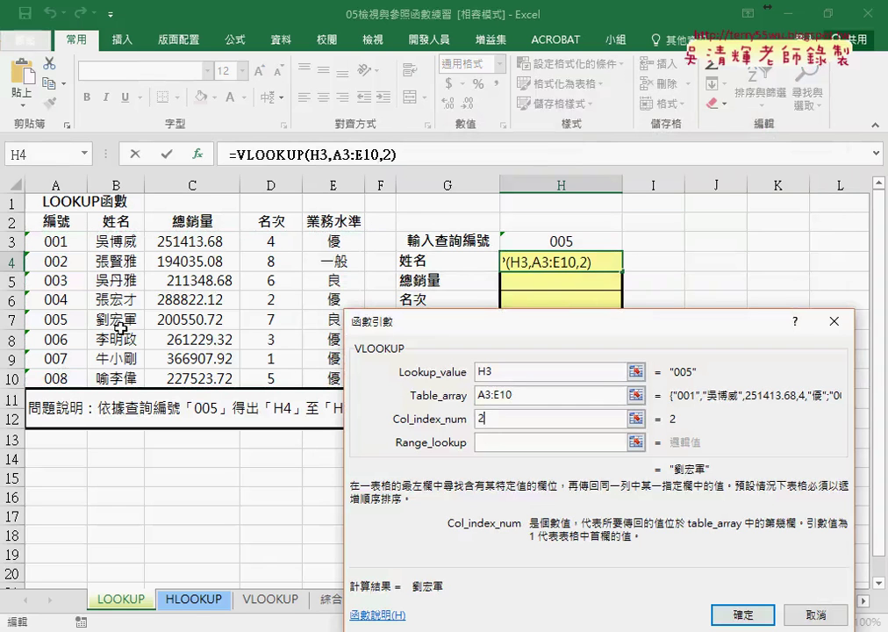
click(496, 442)
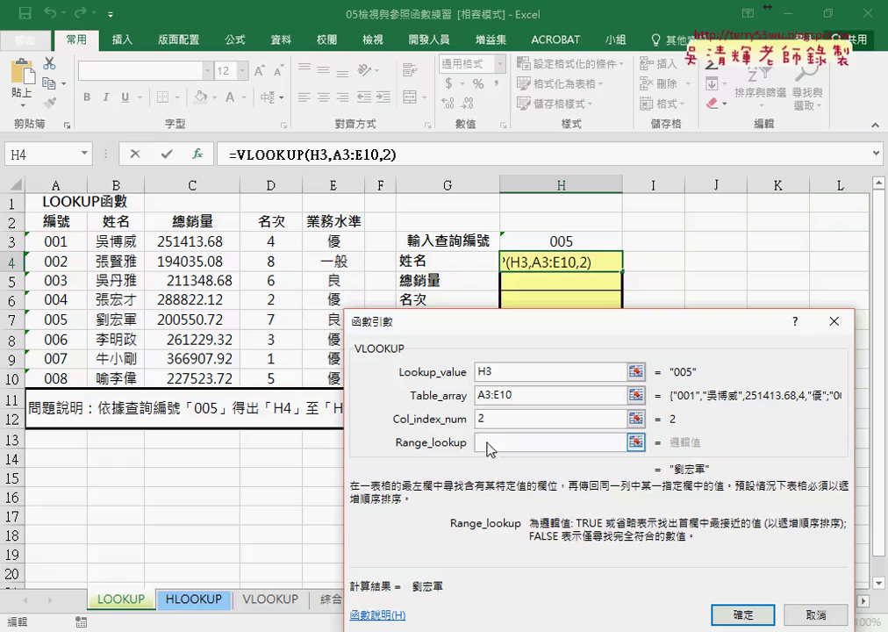
text(0)
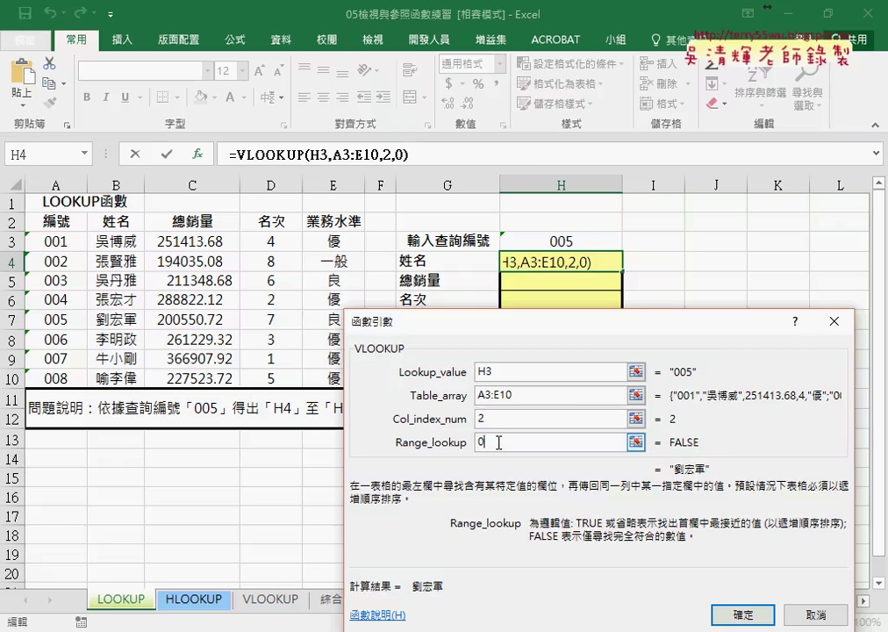
key(BackSpace)
text(1)
key(BackSpace)
text(0)
click(740, 614)
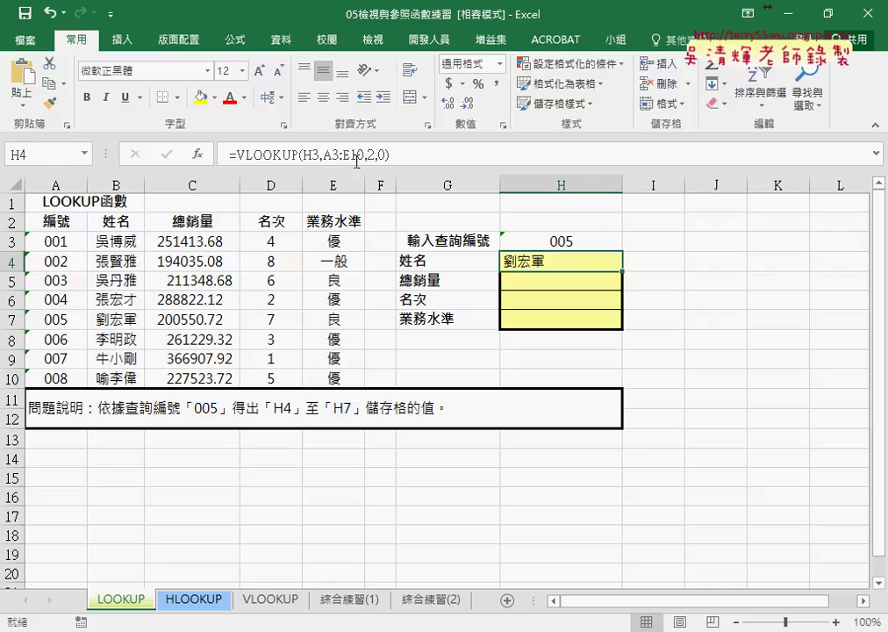
Reopen H4's VLOOKUP arguments and move the dialog aside to reveal the table
click(266, 155)
click(198, 154)
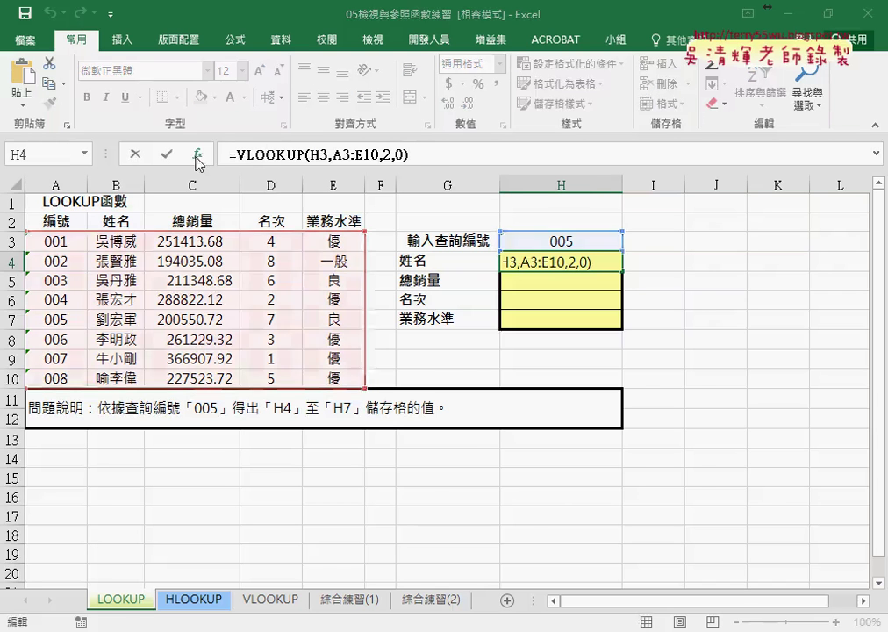
drag(505, 332, 609, 358)
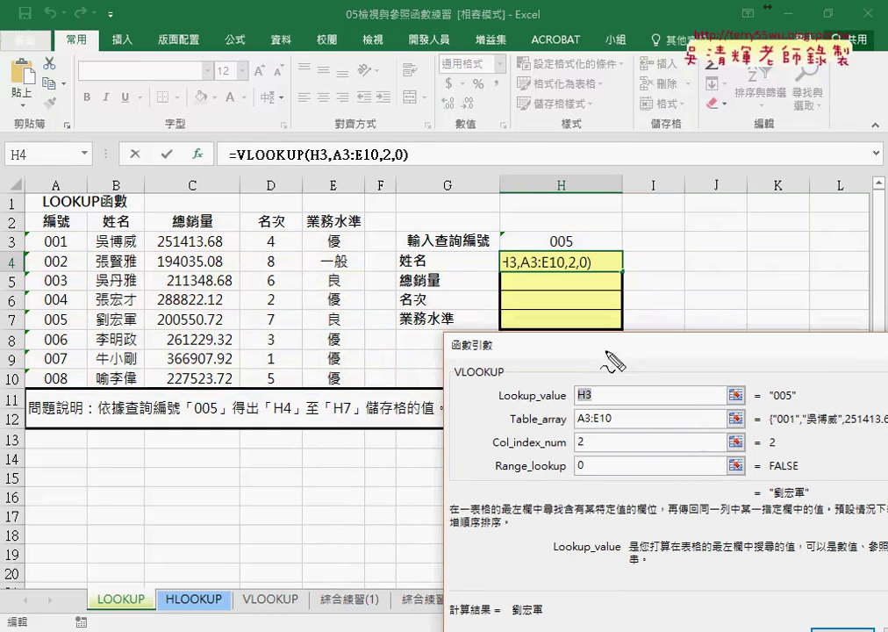
Number table columns B–E as 2–5, then mark column index 2 and the H4:H7 fill-down
drag(112, 198, 123, 211)
drag(184, 184, 187, 213)
mouse_move(282, 185)
mouse_down()
mouse_move(268, 204)
mouse_move(275, 211)
mouse_up()
mouse_move(334, 183)
mouse_down()
mouse_move(332, 207)
mouse_move(356, 186)
mouse_up()
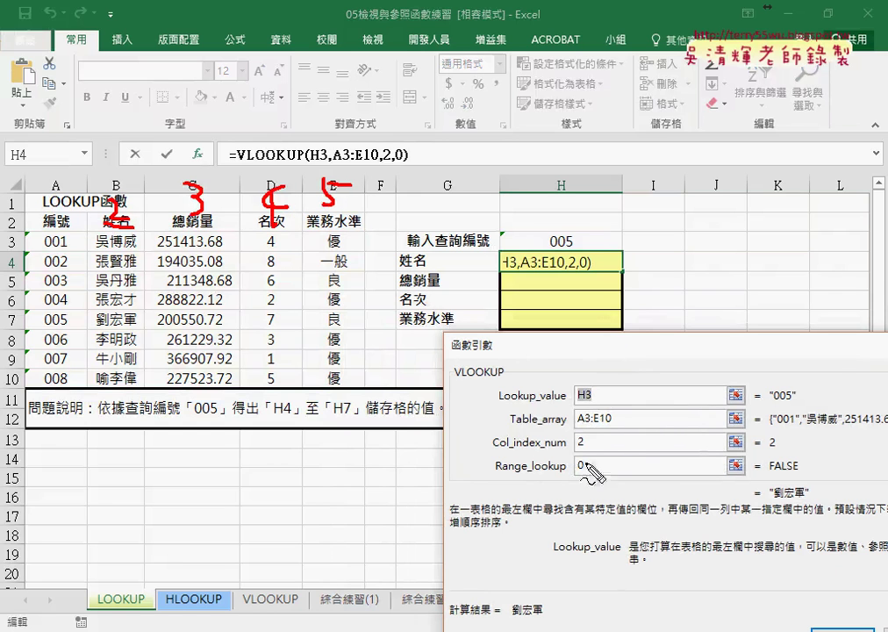
drag(572, 455, 576, 456)
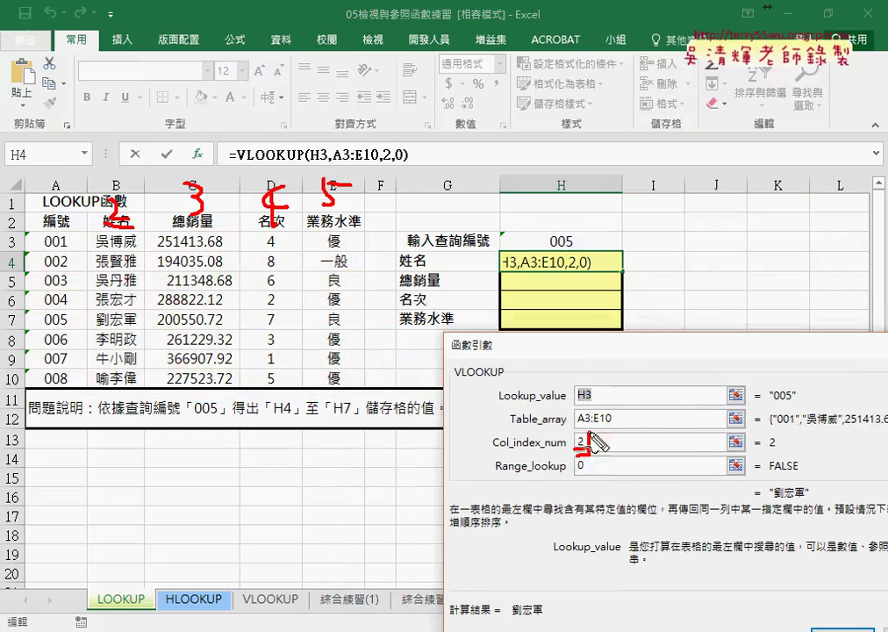
text(0)
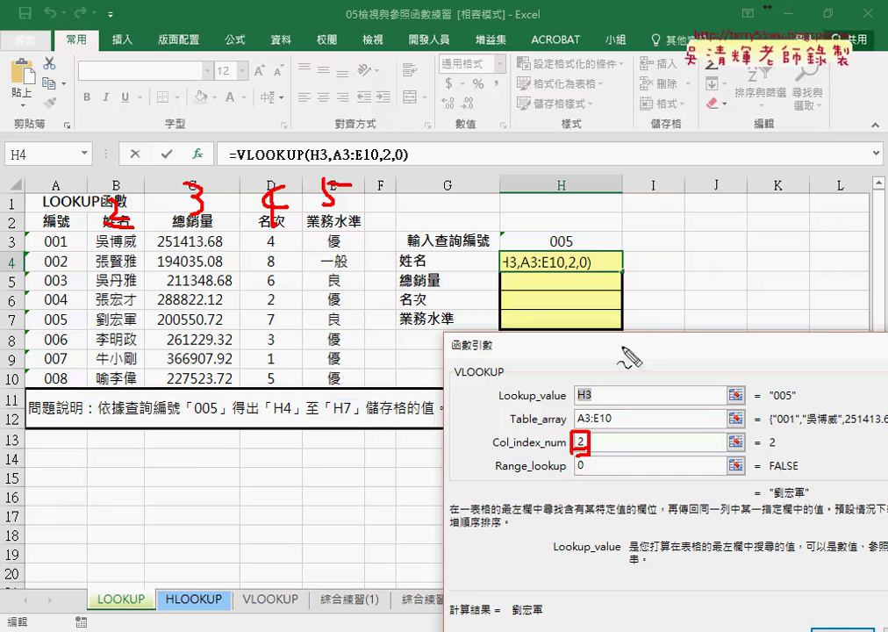
mouse_move(627, 263)
mouse_down()
mouse_move(624, 327)
mouse_move(631, 315)
mouse_up()
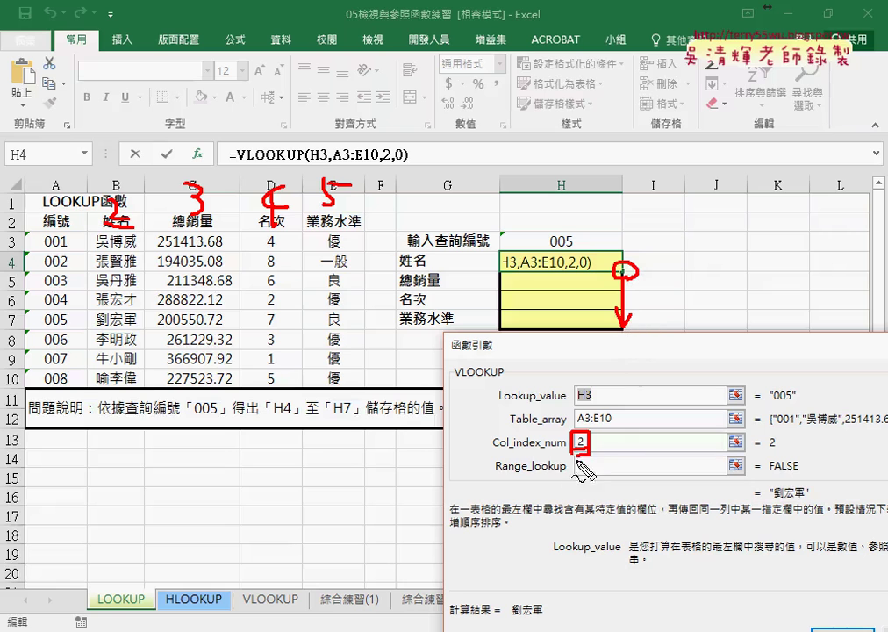
drag(658, 260, 674, 267)
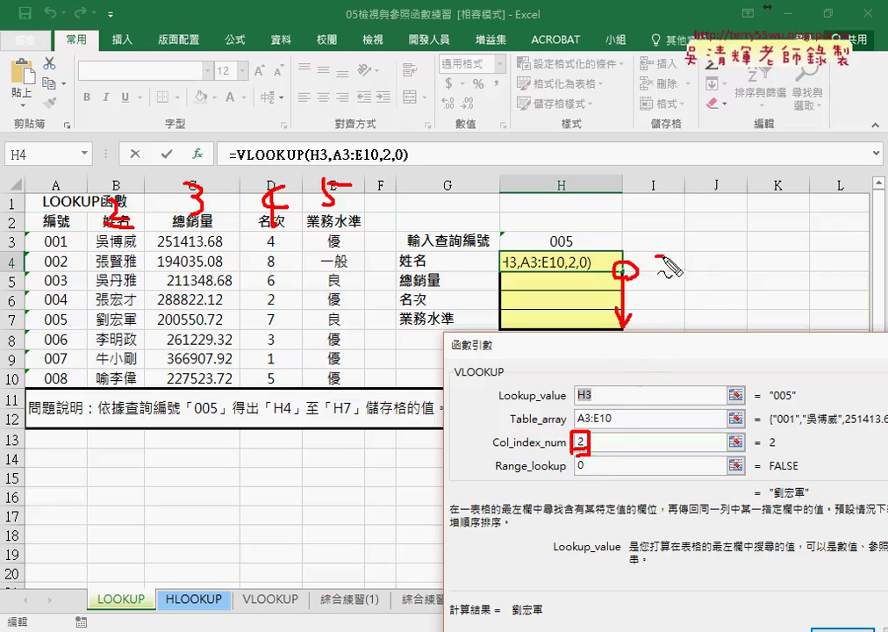